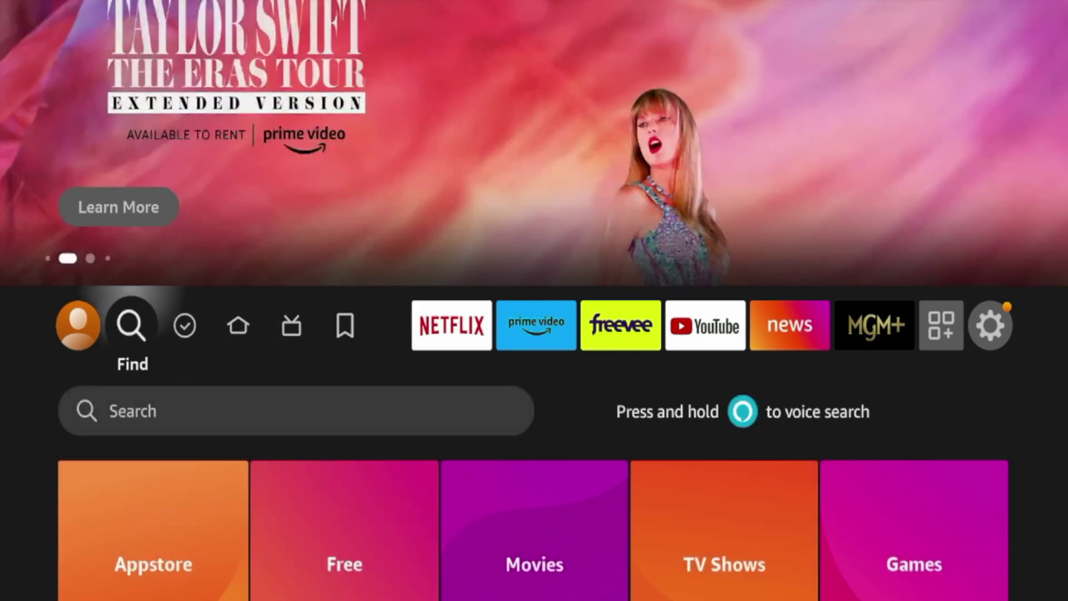
# - Type 'DO' in the Fire TV search and pick the Downloader suggestion
pyautogui.press('Down')
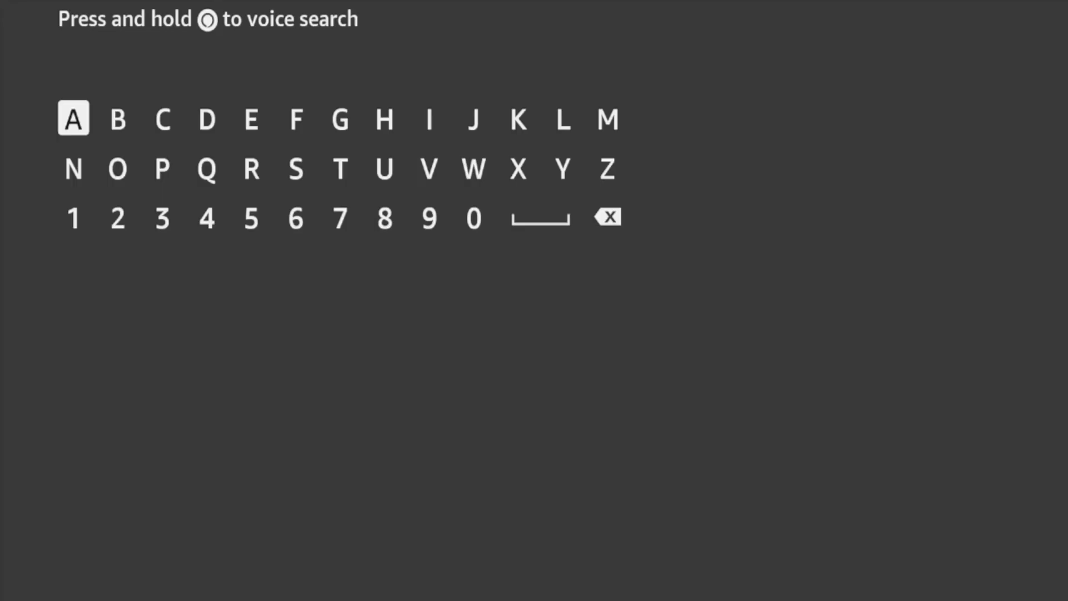
pyautogui.press('Right')
pyautogui.press('Right')
pyautogui.press('Right')
pyautogui.press('Return')
pyautogui.press('Down')
pyautogui.press('Left')
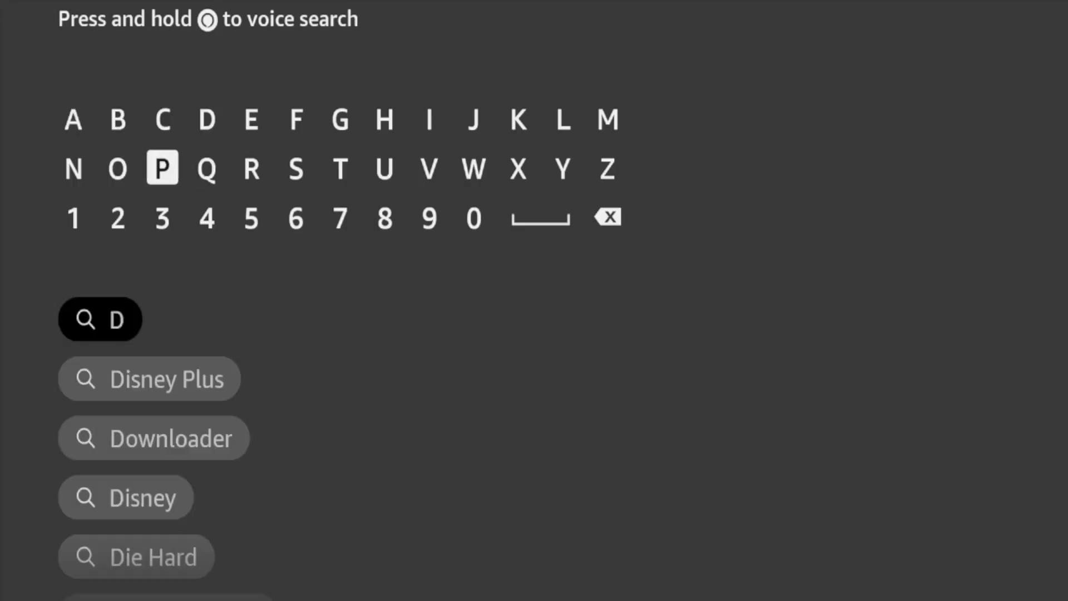
pyautogui.press('Left')
pyautogui.press('Return')
pyautogui.press('Right')
pyautogui.press('Down')
pyautogui.press('Down')
pyautogui.press('Down')
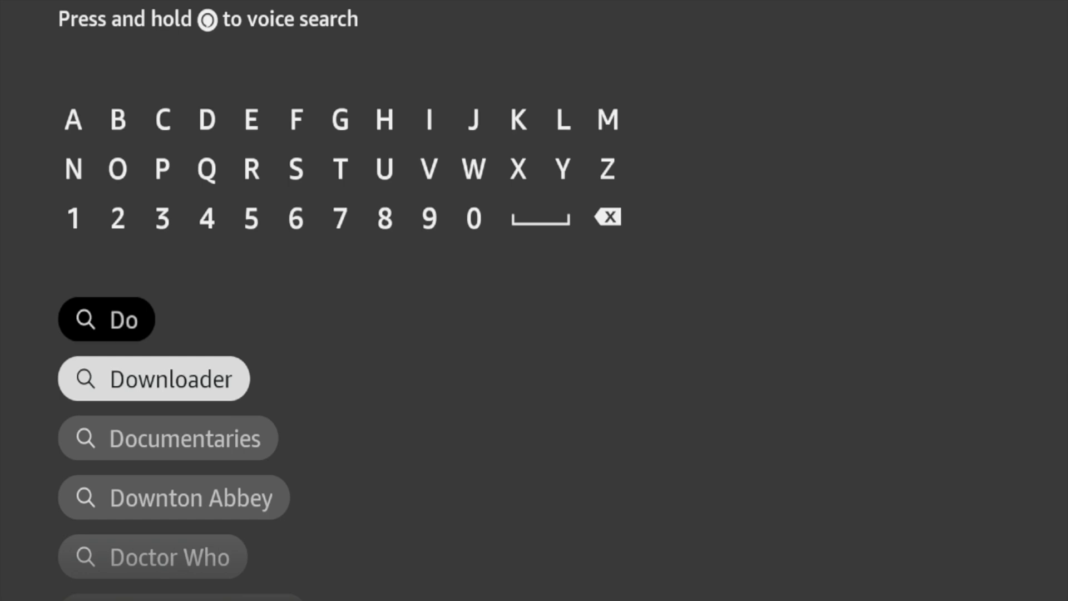
pyautogui.press('Return')
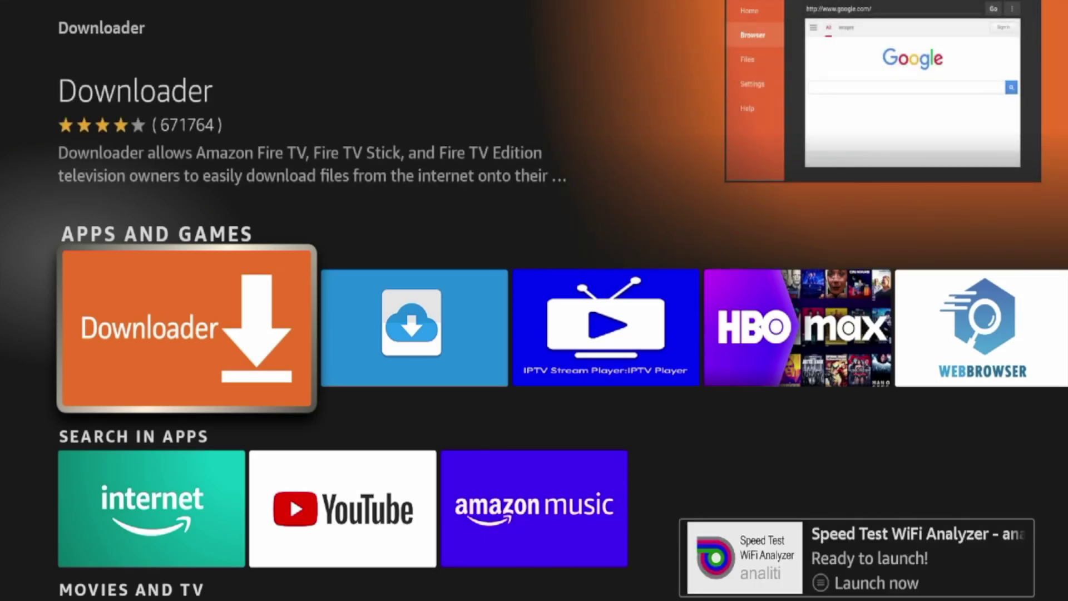
# - Download Downloader from its Appstore page, dismiss 'You got an app!', and return Home
pyautogui.press('Return')
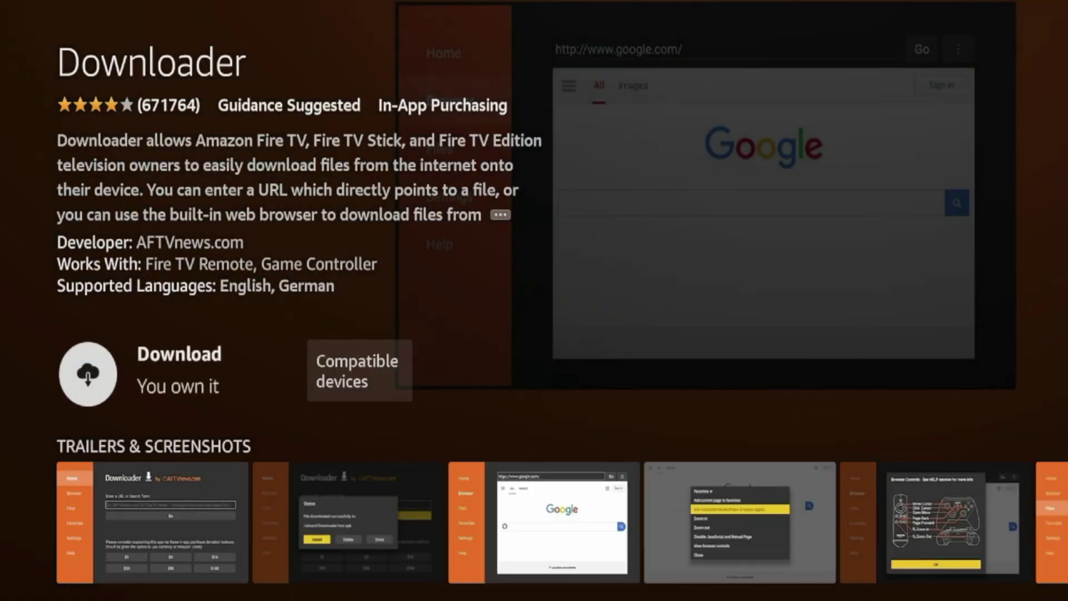
pyautogui.press('Return')
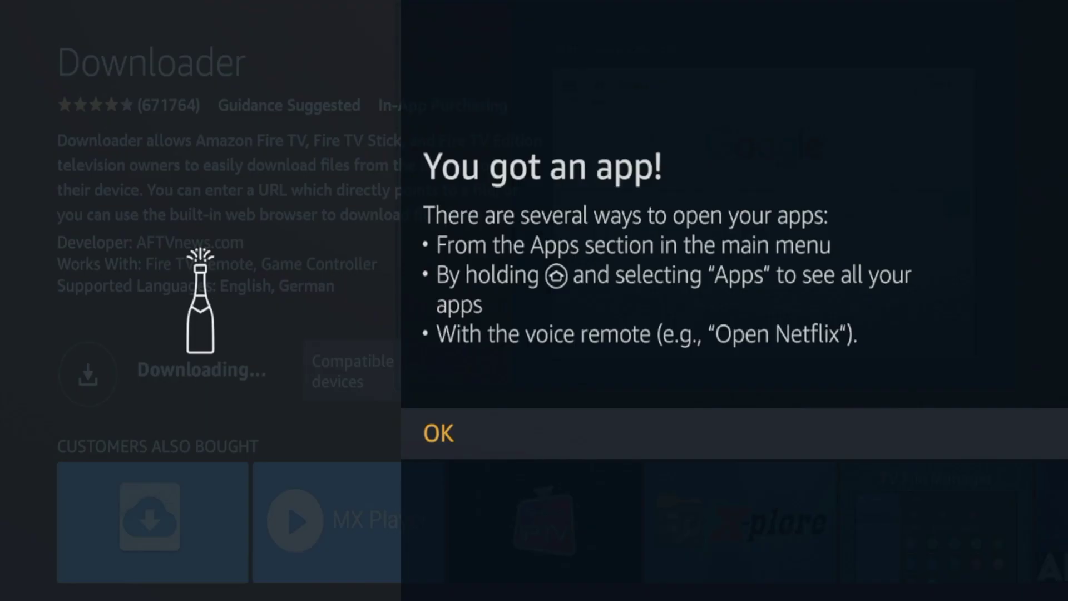
pyautogui.press('Return')
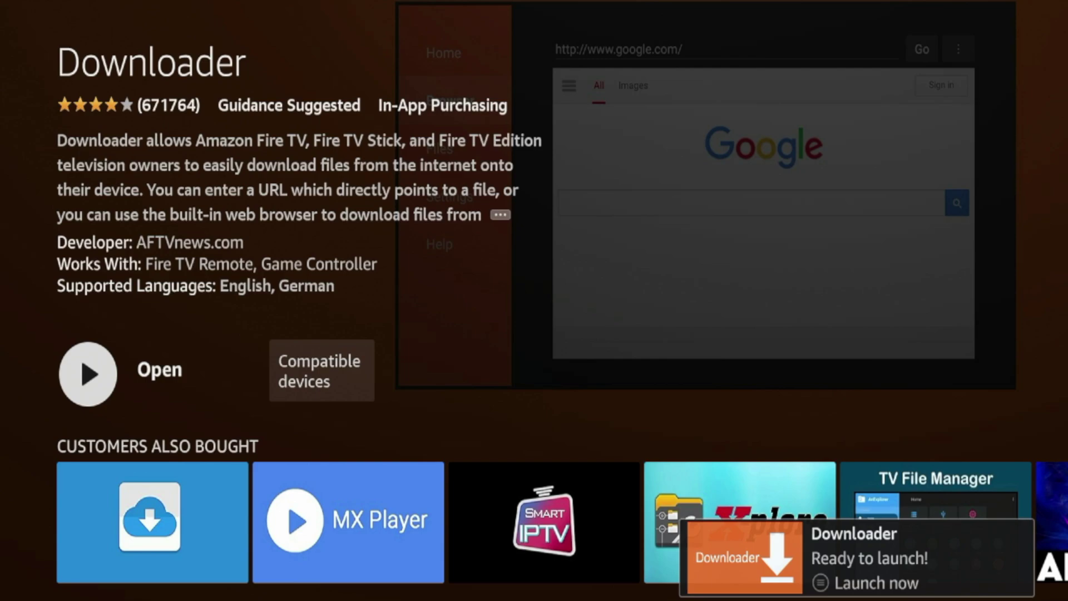
pyautogui.press('Home')
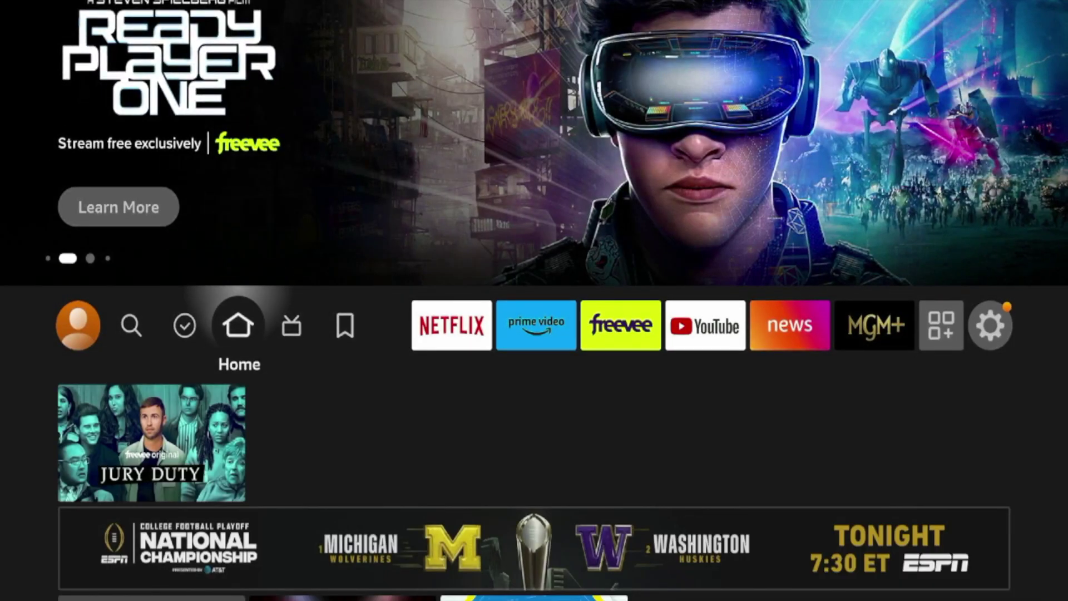
# - Go to Settings > My Fire TV > About
pyautogui.press('Right')
pyautogui.press('Right')
pyautogui.press('Right')
pyautogui.press('Right')
pyautogui.press('Right')
pyautogui.press('Right')
pyautogui.press('Right')
pyautogui.press('Right')
pyautogui.press('Right')
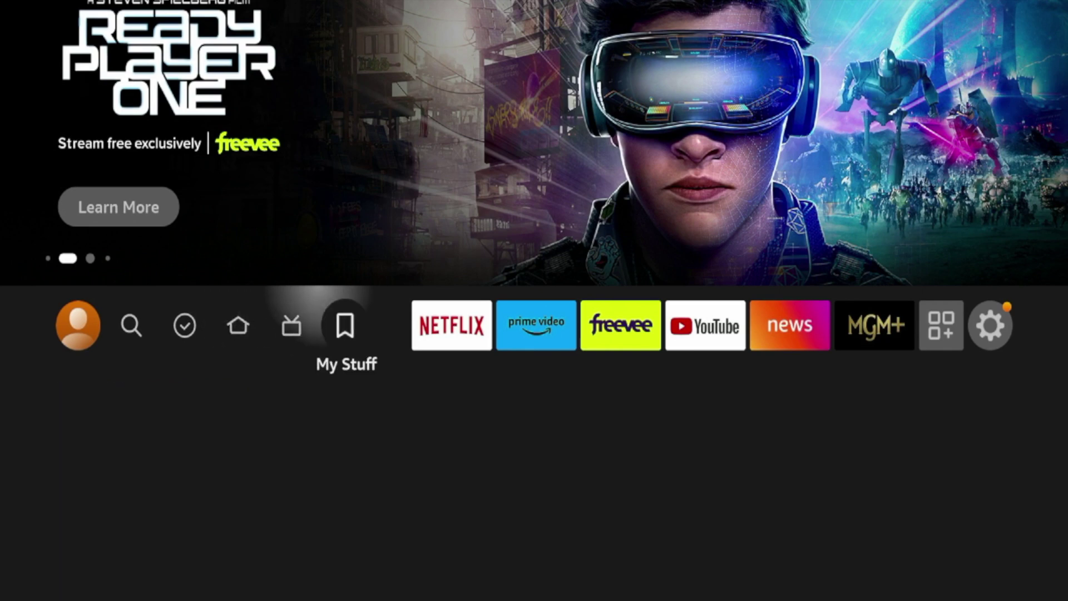
pyautogui.press('Right')
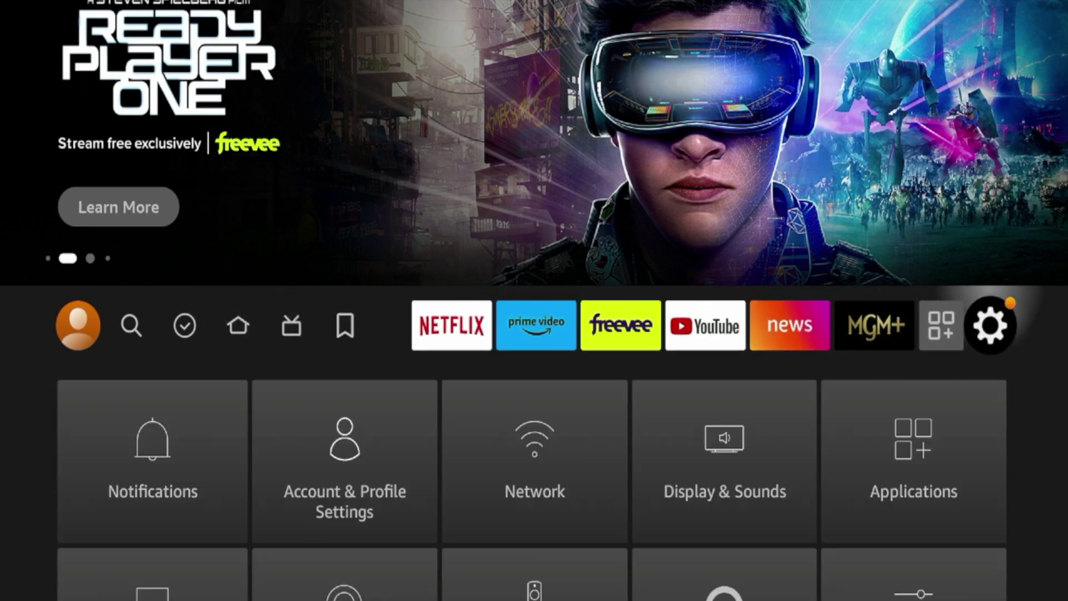
pyautogui.press('Down')
pyautogui.press('Down')
pyautogui.press('Down')
pyautogui.press('Return')
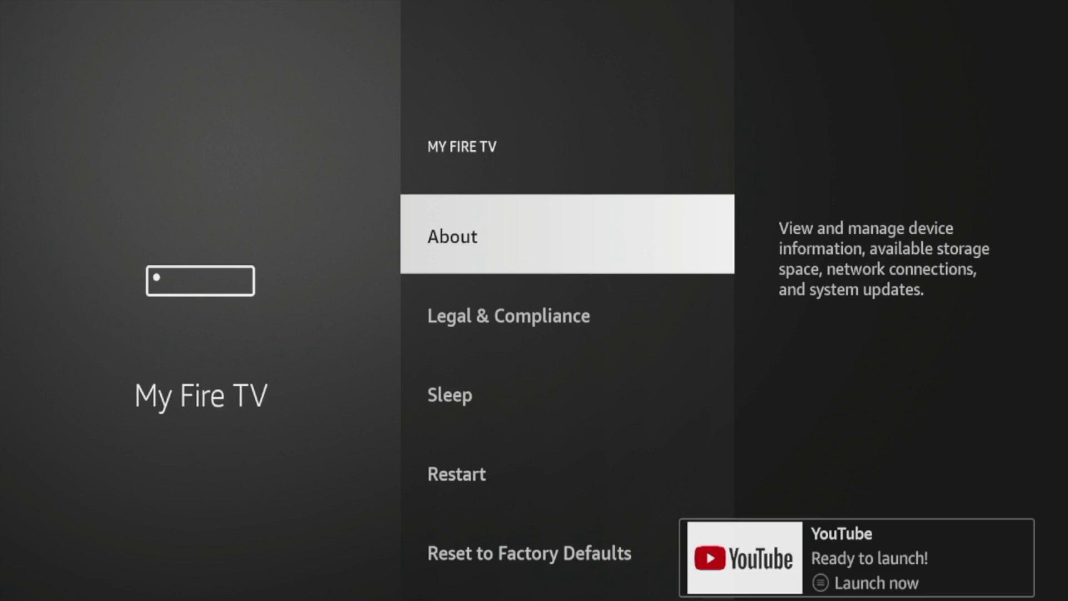
pyautogui.press('Return')
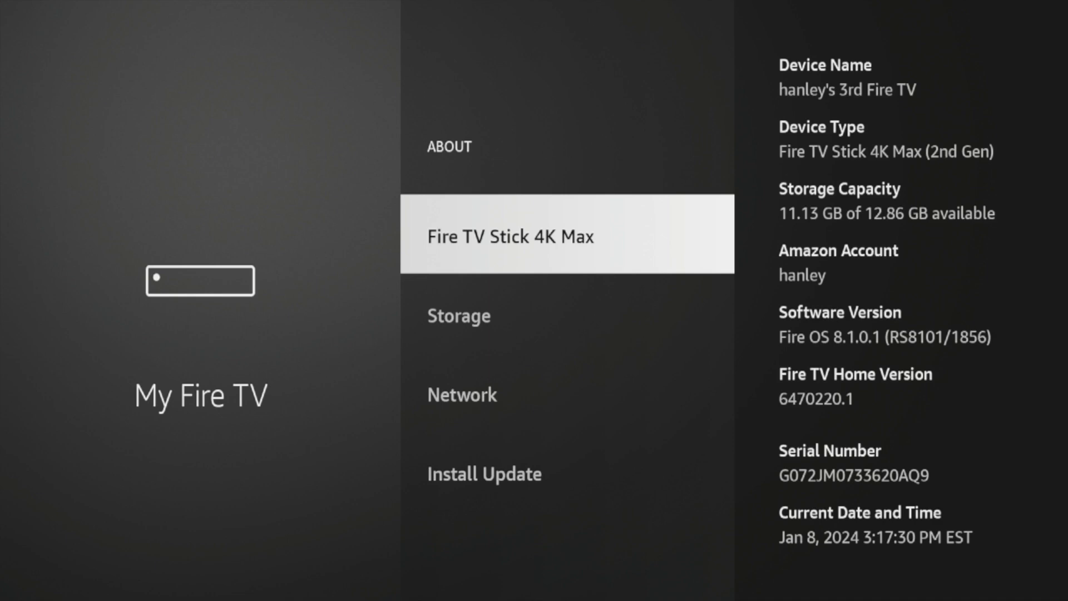
# - Press the Fire TV Stick 4K Max entry repeatedly until developer mode is confirmed, then reach Developer options
pyautogui.press('Return')
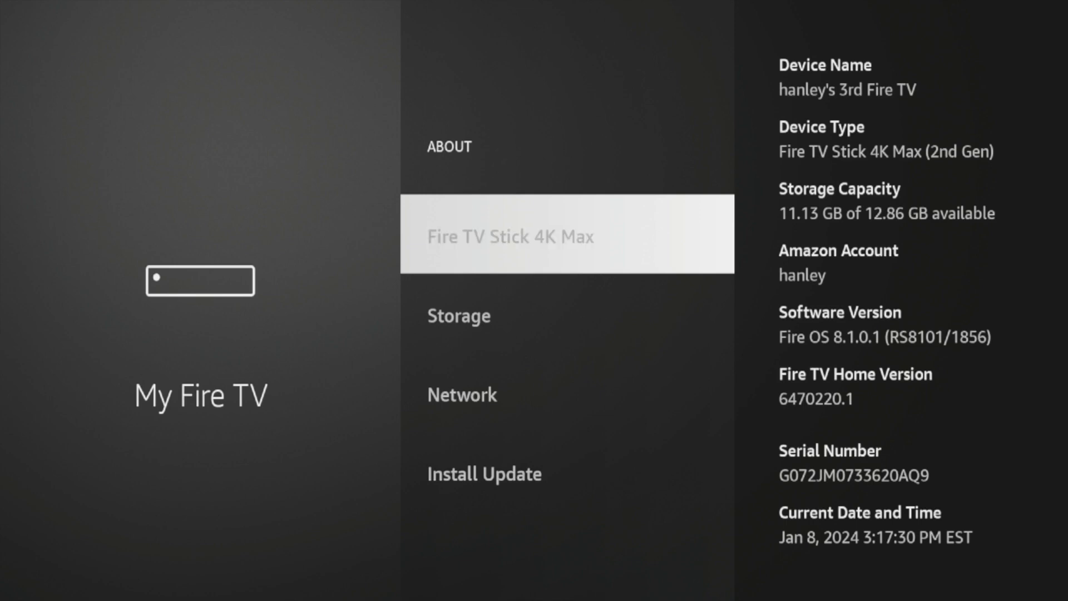
pyautogui.press('Return')
pyautogui.press('Return')
pyautogui.press('Return')
pyautogui.press('Return')
pyautogui.press('Return')
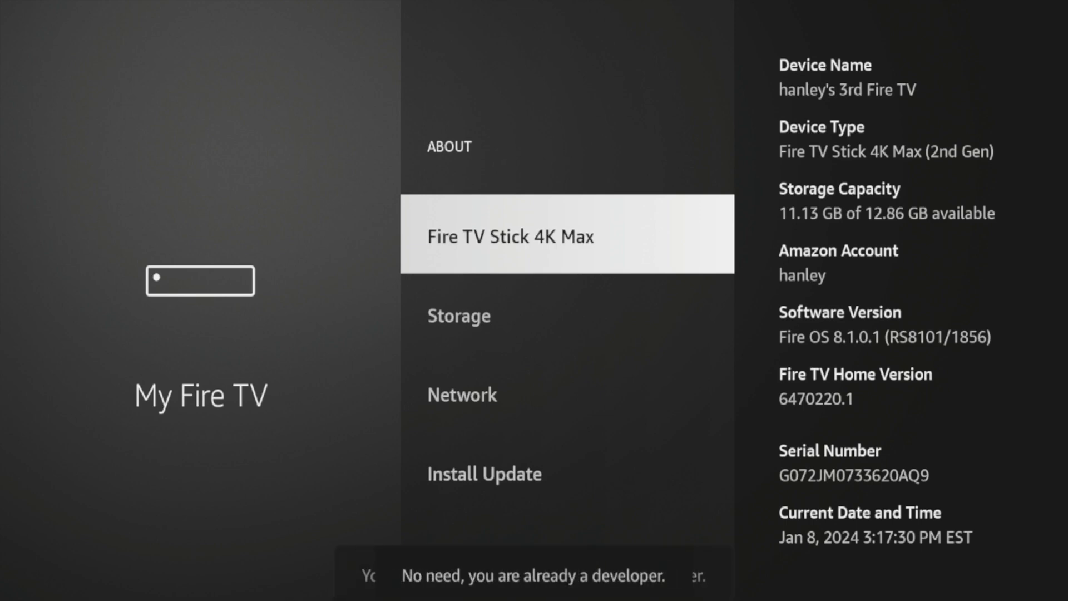
pyautogui.press('Return')
pyautogui.press('Return')
pyautogui.press('Return')
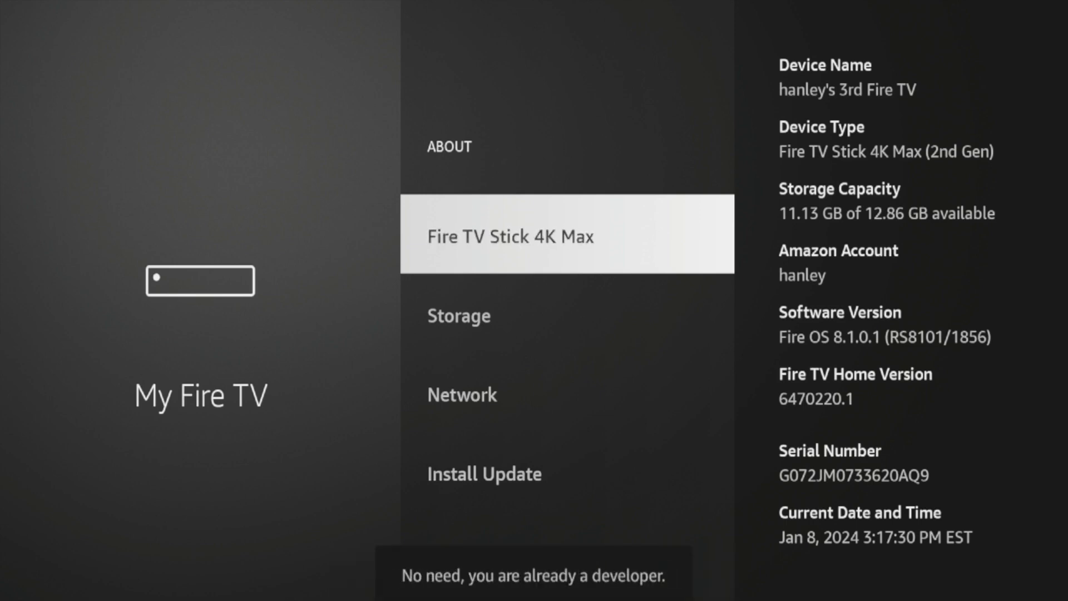
pyautogui.press('Return')
pyautogui.press('Return')
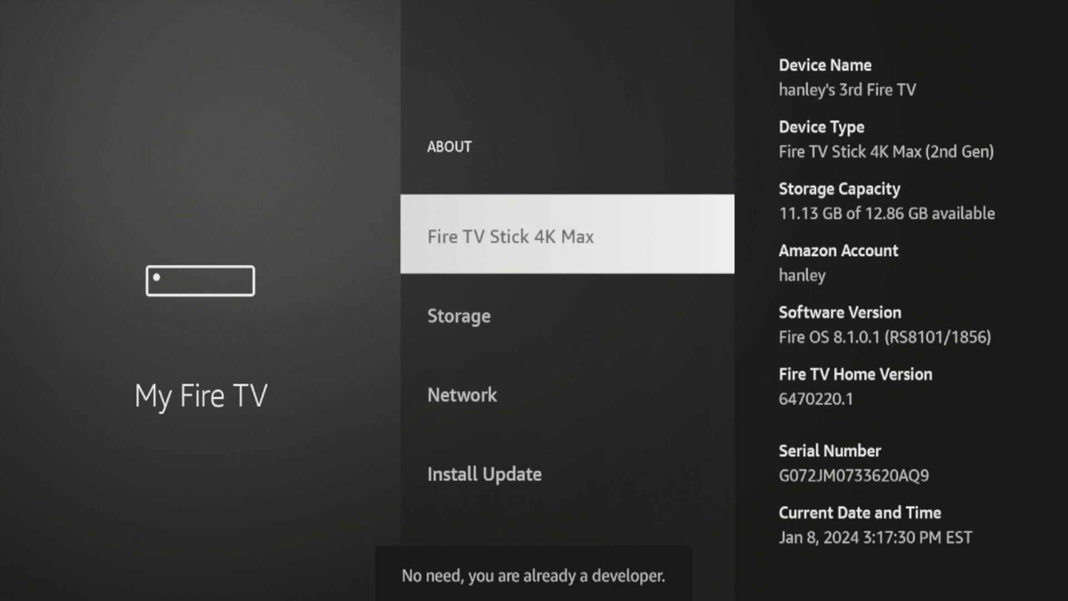
pyautogui.press('Escape')
pyautogui.press('Down')
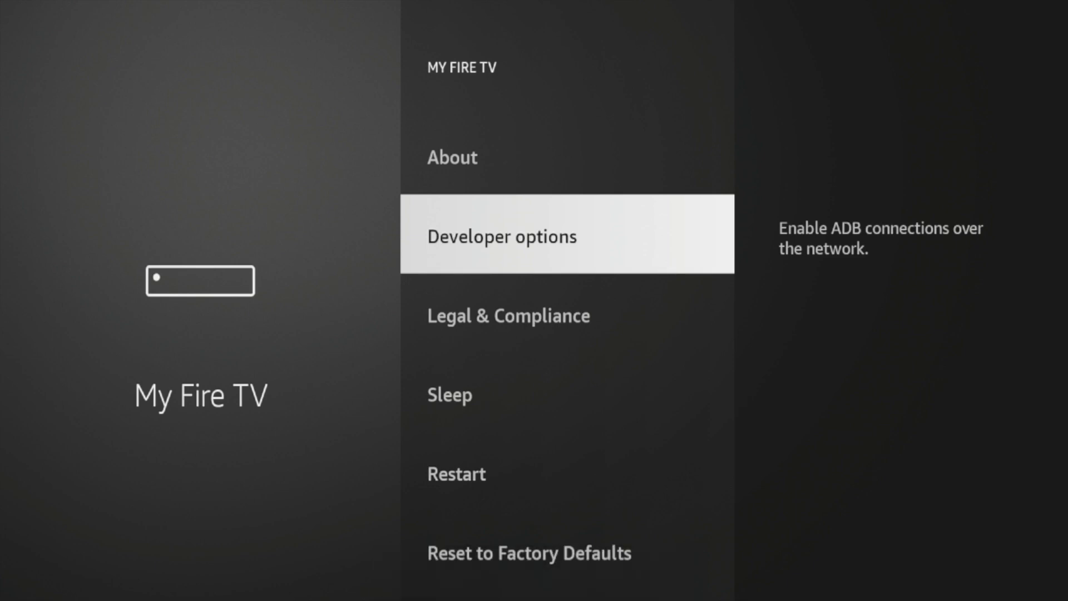
# - Under Developer options > Install unknown apps, switch Downloader ON, then go Home
pyautogui.press('Return')
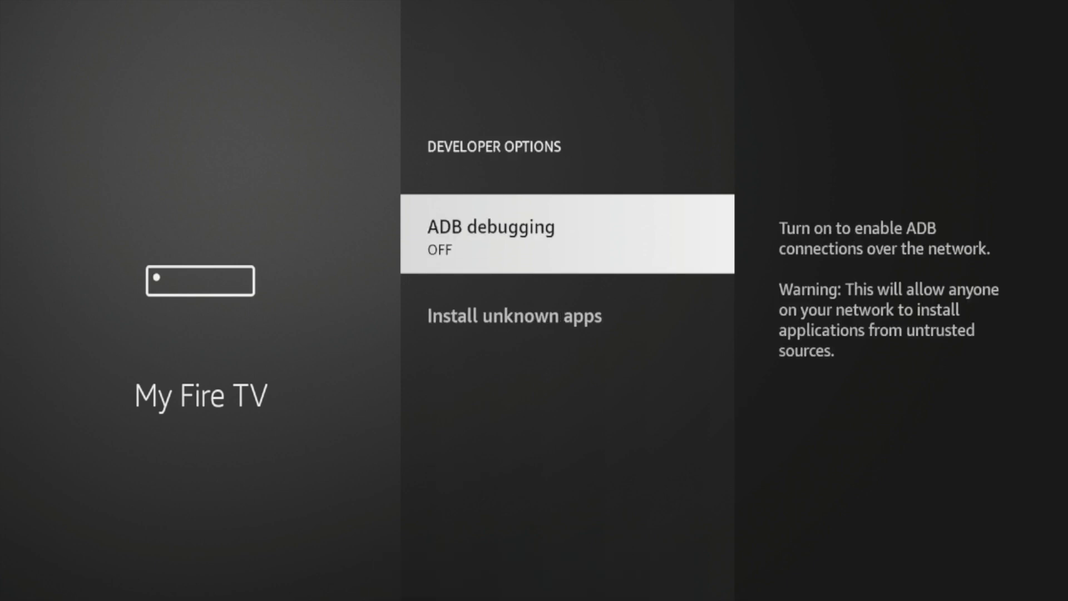
pyautogui.press('Down')
pyautogui.press('Up')
pyautogui.press('Down')
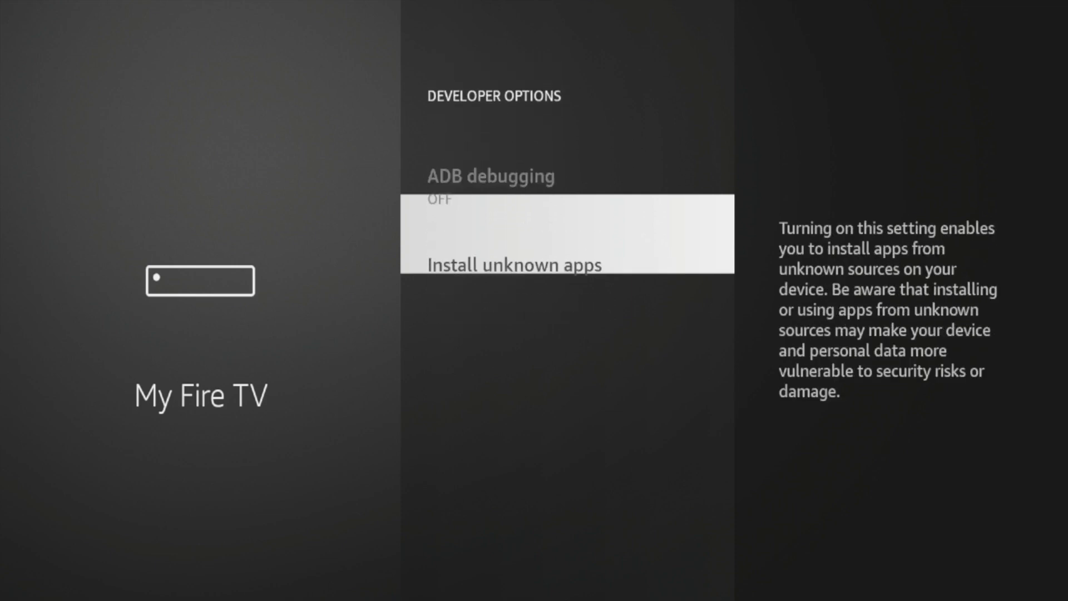
pyautogui.press('Up')
pyautogui.press('Down')
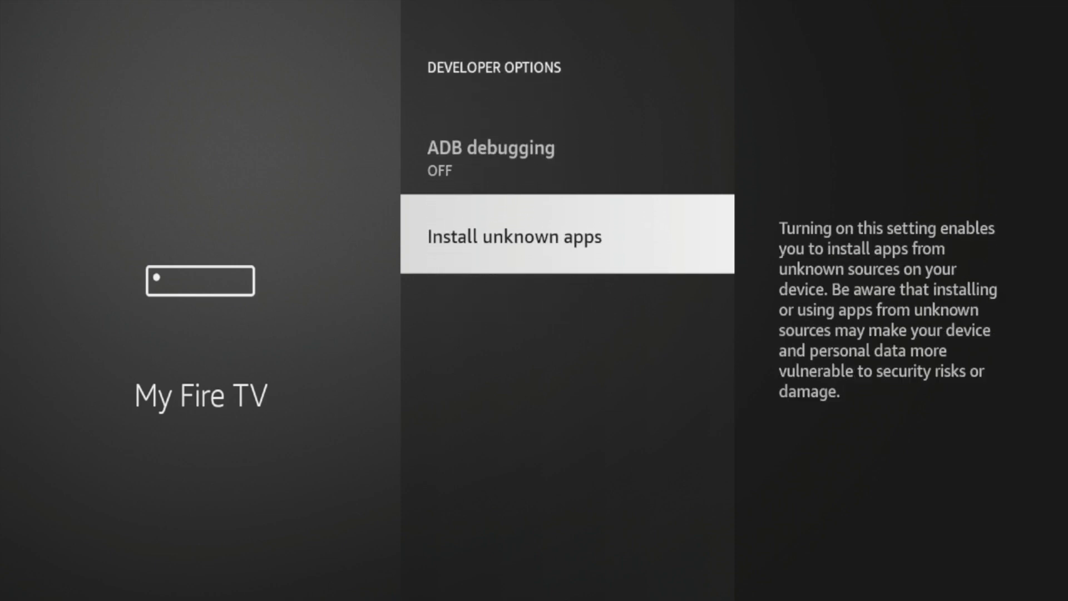
pyautogui.press('Return')
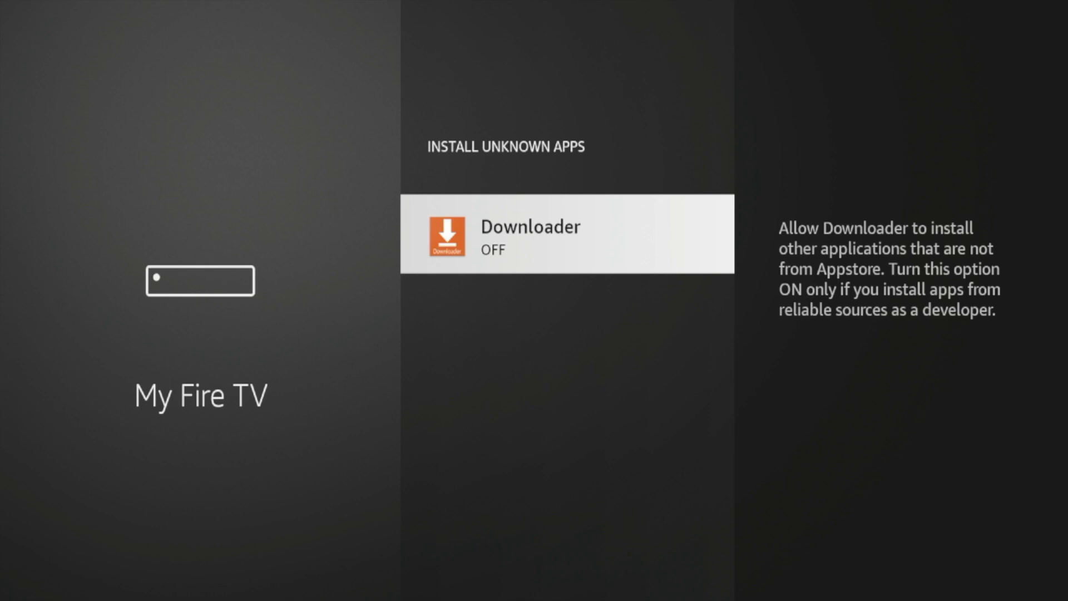
pyautogui.press('Return')
pyautogui.press('Home')
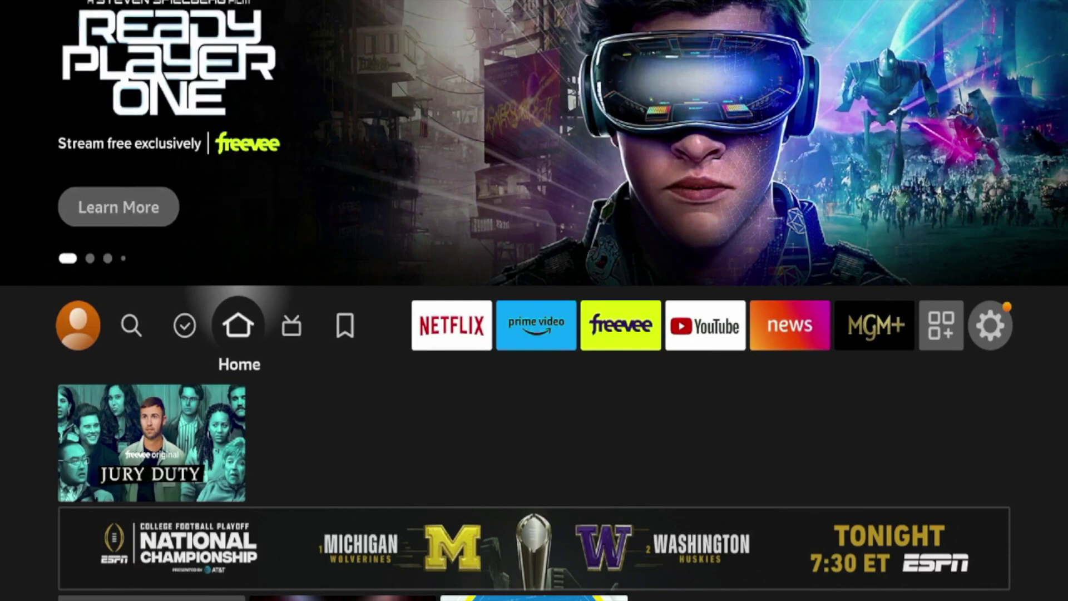
# - Open Your Apps & Channels and highlight the Downloader app
pyautogui.press('Right')
pyautogui.press('Right')
pyautogui.press('Right')
pyautogui.press('Right')
pyautogui.press('Right')
pyautogui.press('Right')
pyautogui.press('Right')
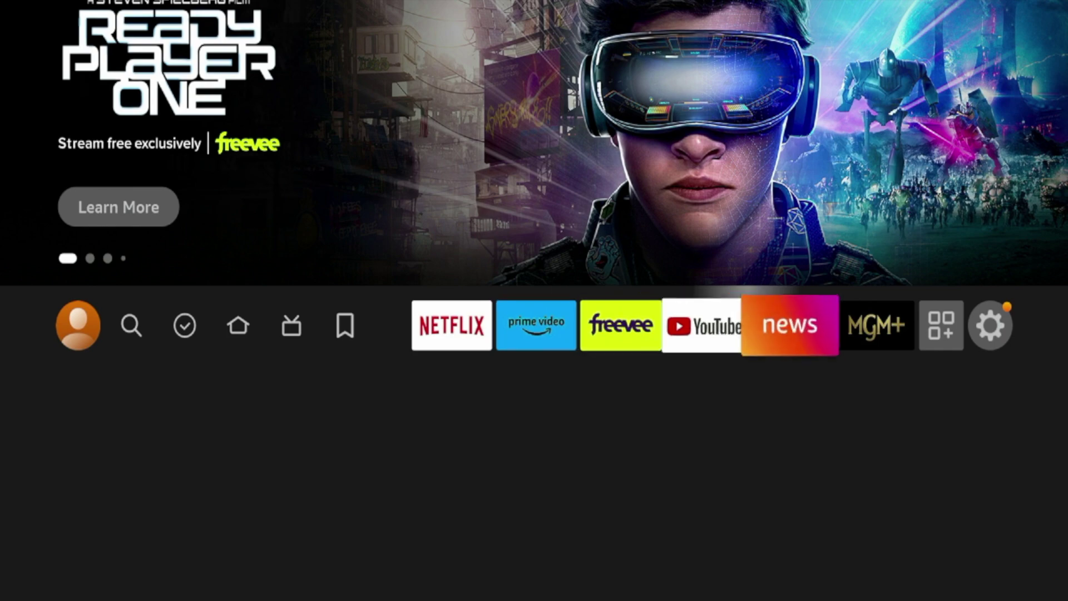
pyautogui.press('Right')
pyautogui.press('Right')
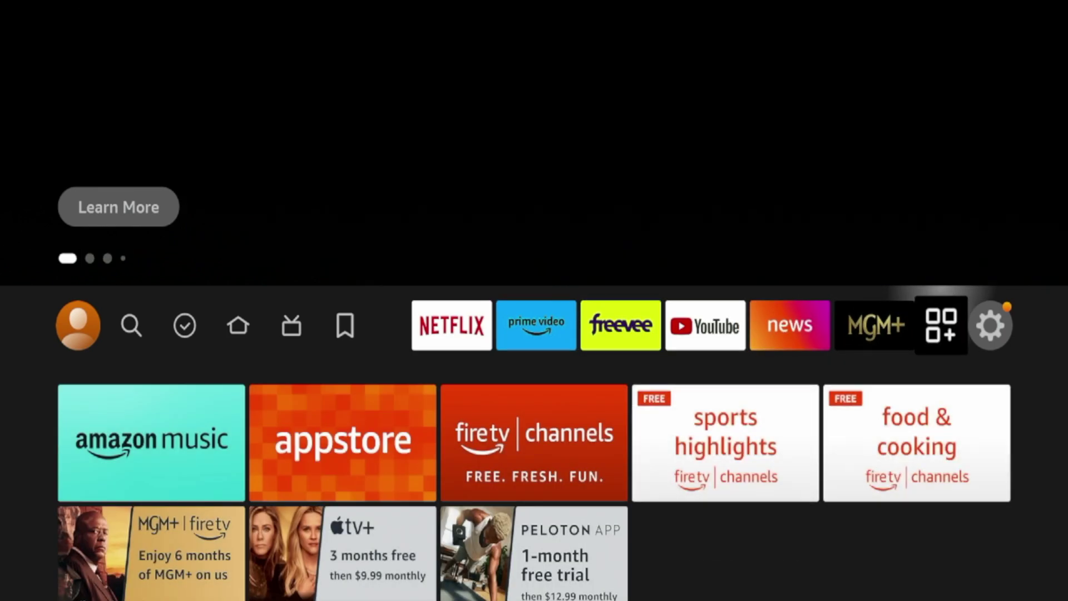
pyautogui.press('Return')
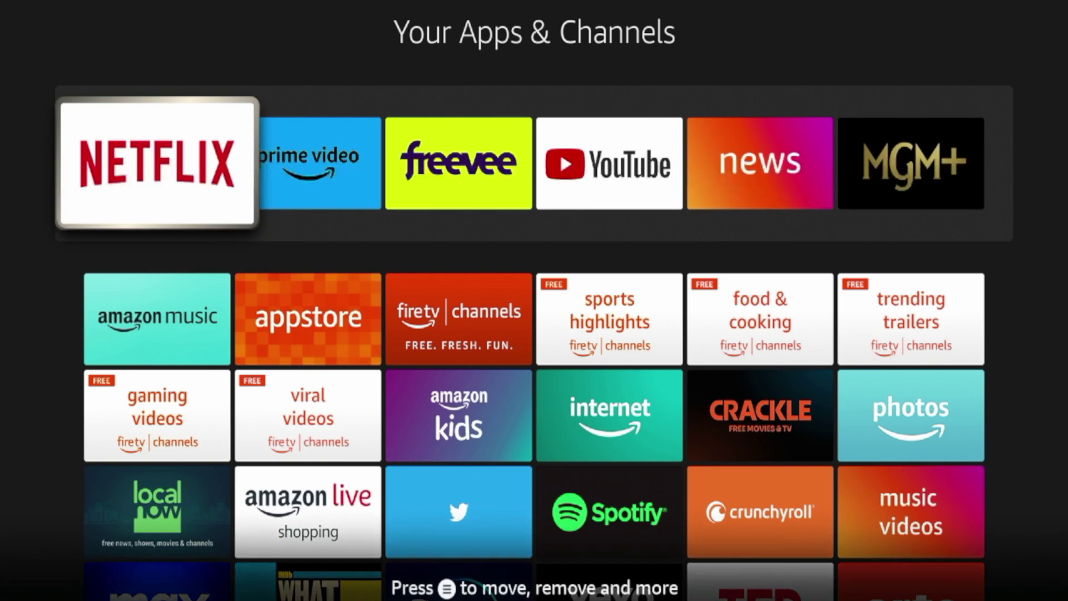
pyautogui.press('Down')
pyautogui.press('Down')
pyautogui.press('Down')
pyautogui.press('Down')
pyautogui.press('Down')
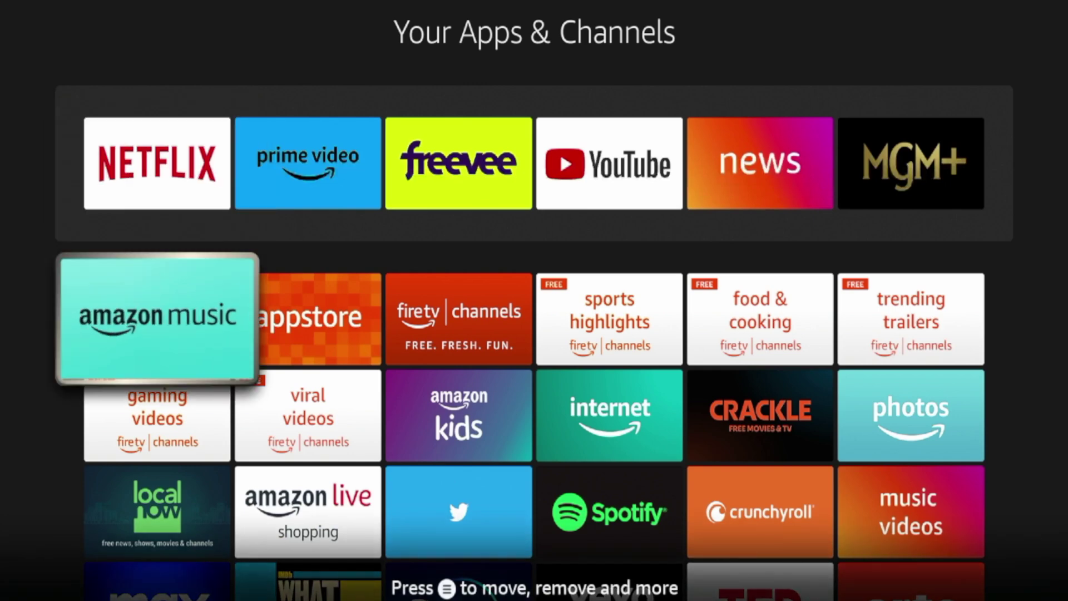
pyautogui.press('Right')
pyautogui.press('Right')
pyautogui.press('Right')
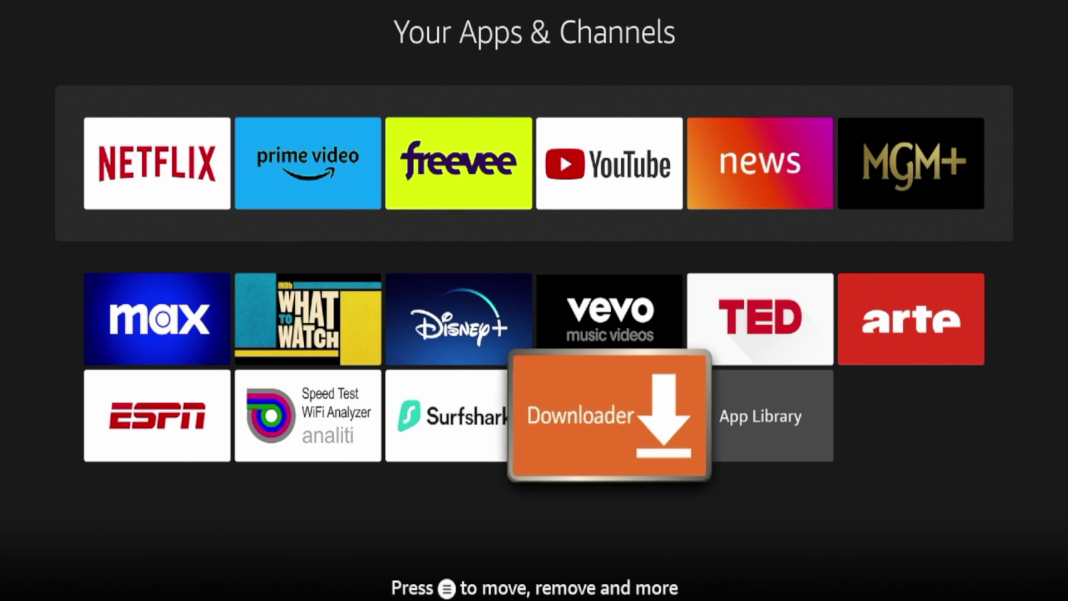
# - Move Downloader to the first slot ahead of Netflix and return to the home row
pyautogui.press('Menu')
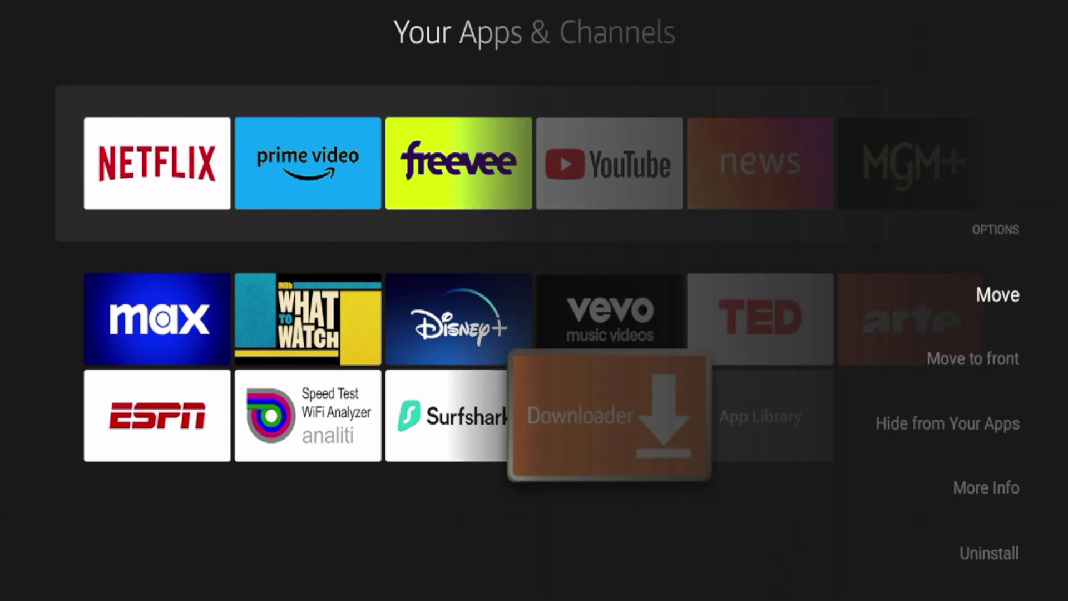
pyautogui.press('Return')
pyautogui.press('Up')
pyautogui.press('Up')
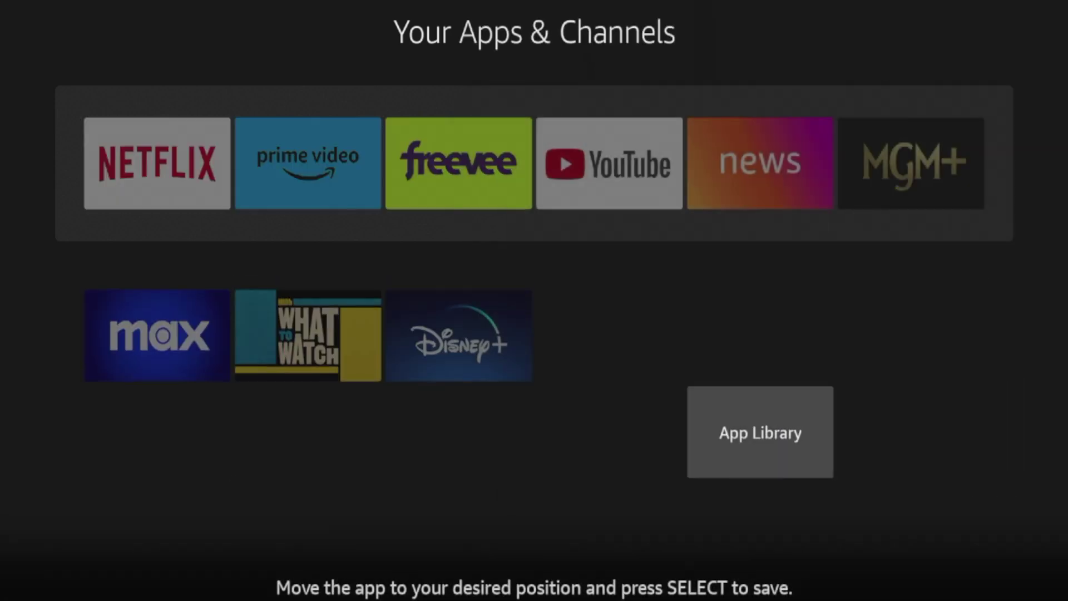
pyautogui.press('Left')
pyautogui.press('Left')
pyautogui.press('Left')
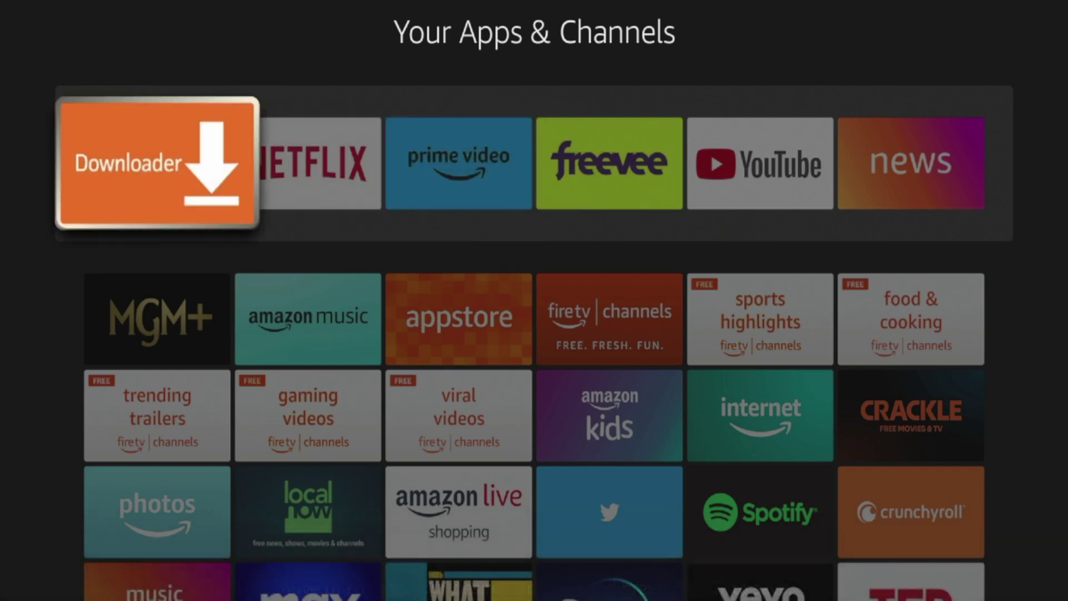
pyautogui.press('Return')
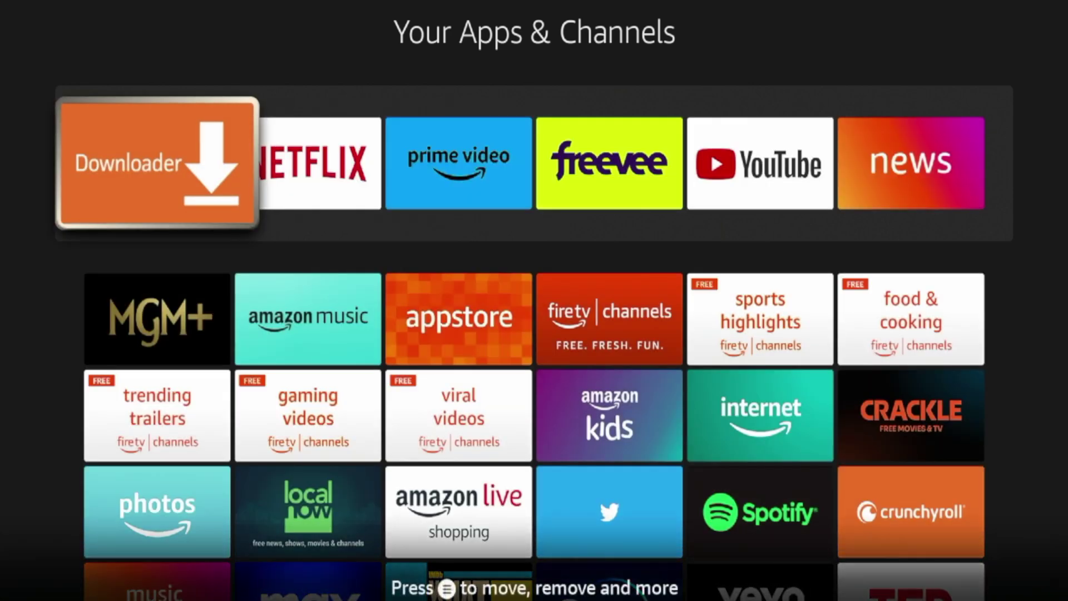
pyautogui.press('Escape')
pyautogui.press('Right')
pyautogui.press('Right')
pyautogui.press('Right')
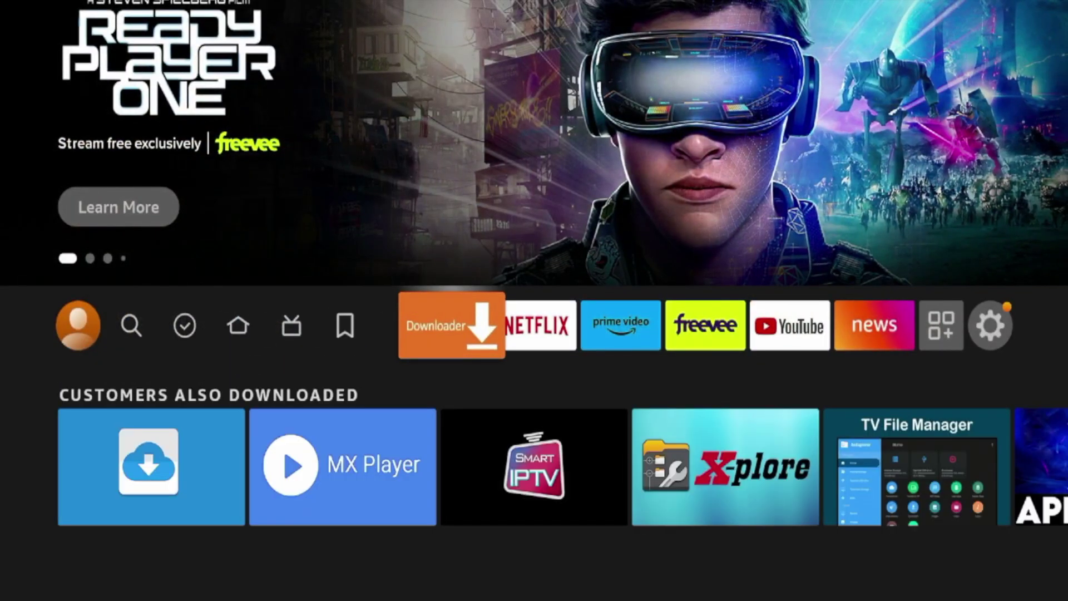
# - Launch Downloader, allow access to device files, and dismiss the Quick Start Guide
pyautogui.press('Right')
pyautogui.press('Left')
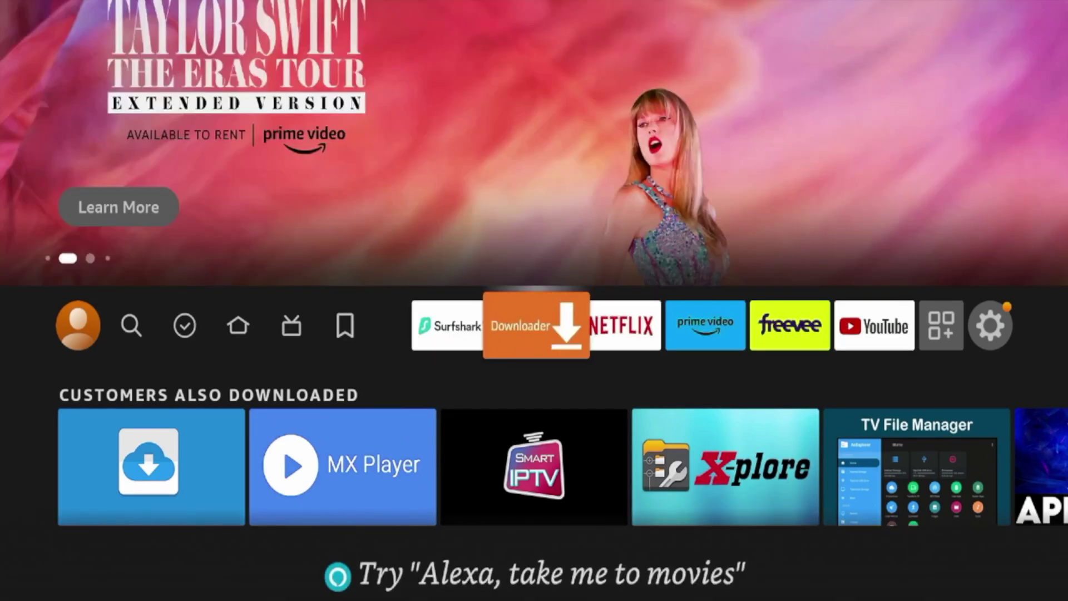
pyautogui.press('Return')
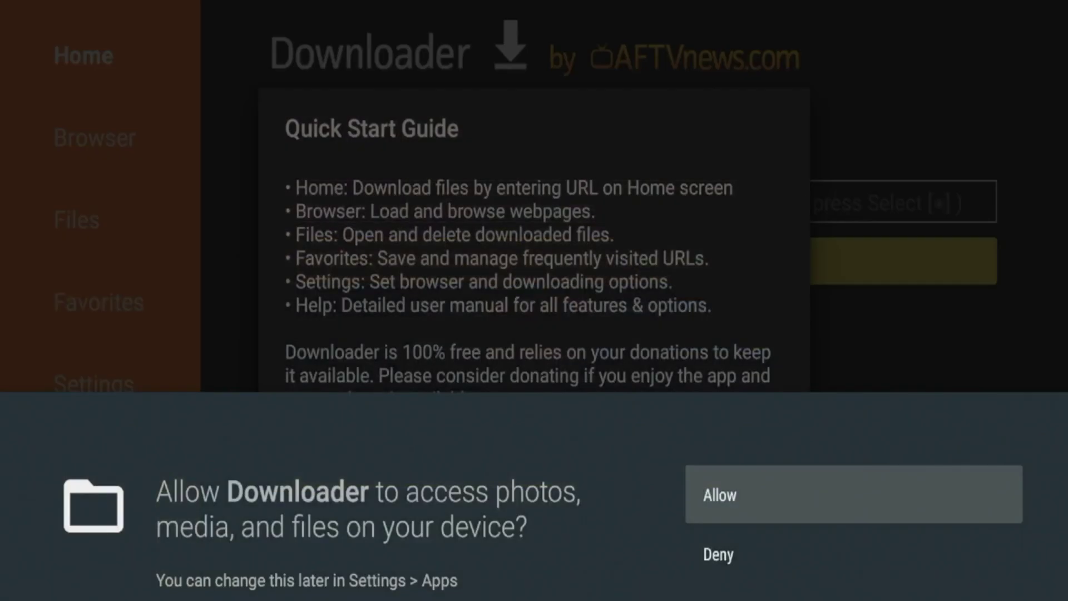
pyautogui.press('Return')
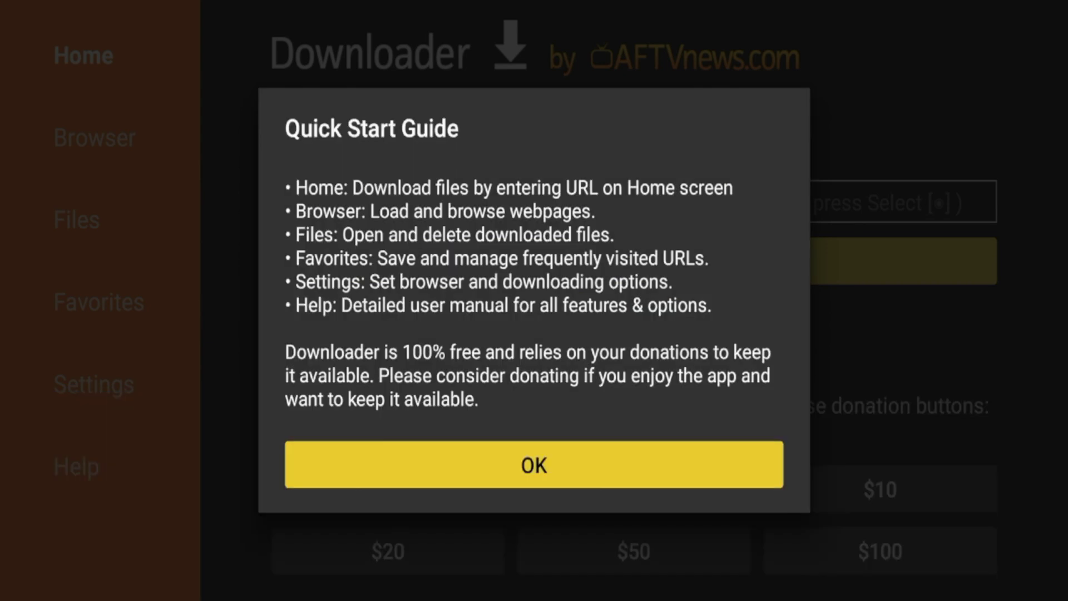
pyautogui.press('Return')
pyautogui.press('Up')
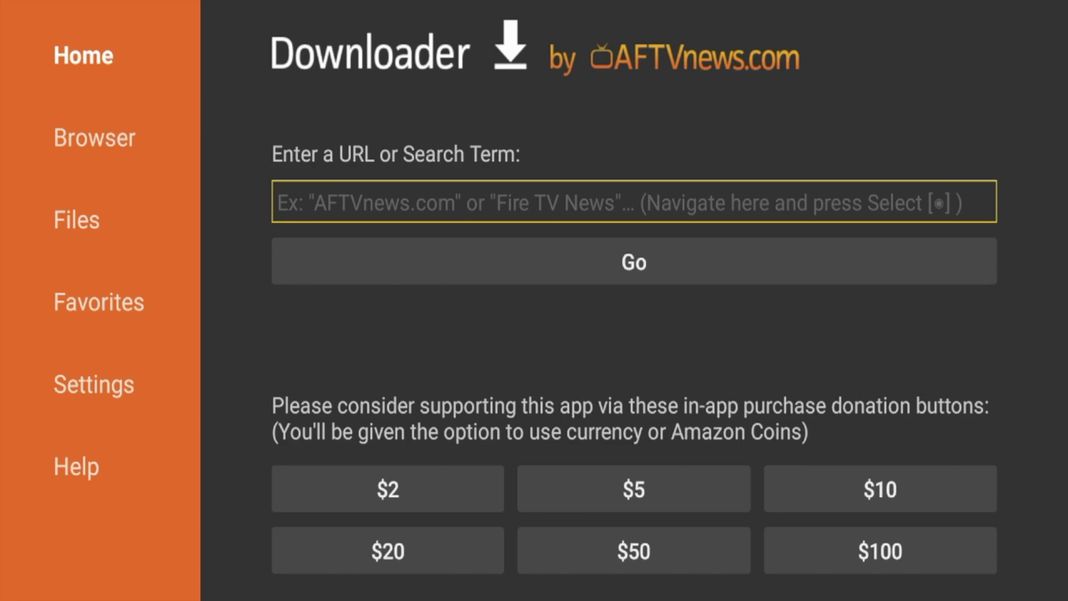
# - Go Home and open the Surfshark VPN app next to Downloader
pyautogui.press('Home')
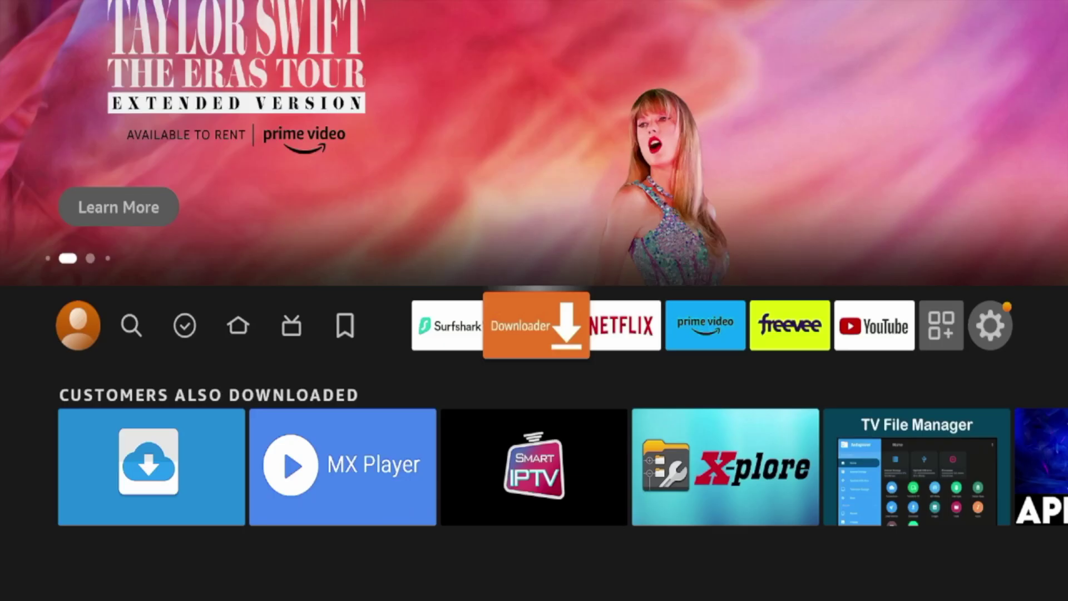
pyautogui.press('Right')
pyautogui.press('Right')
pyautogui.press('Right')
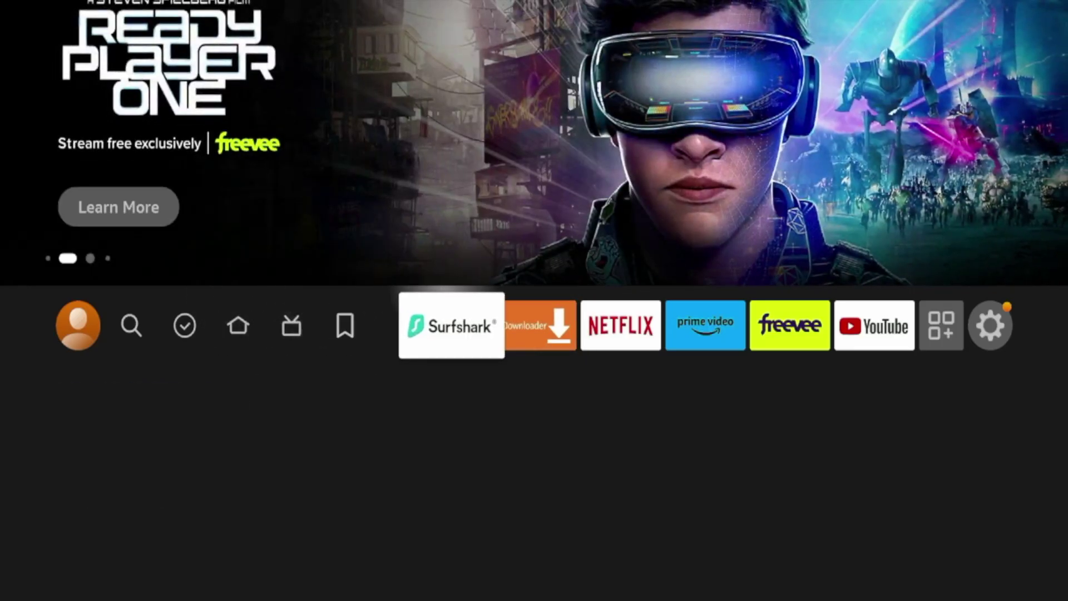
pyautogui.press('Return')
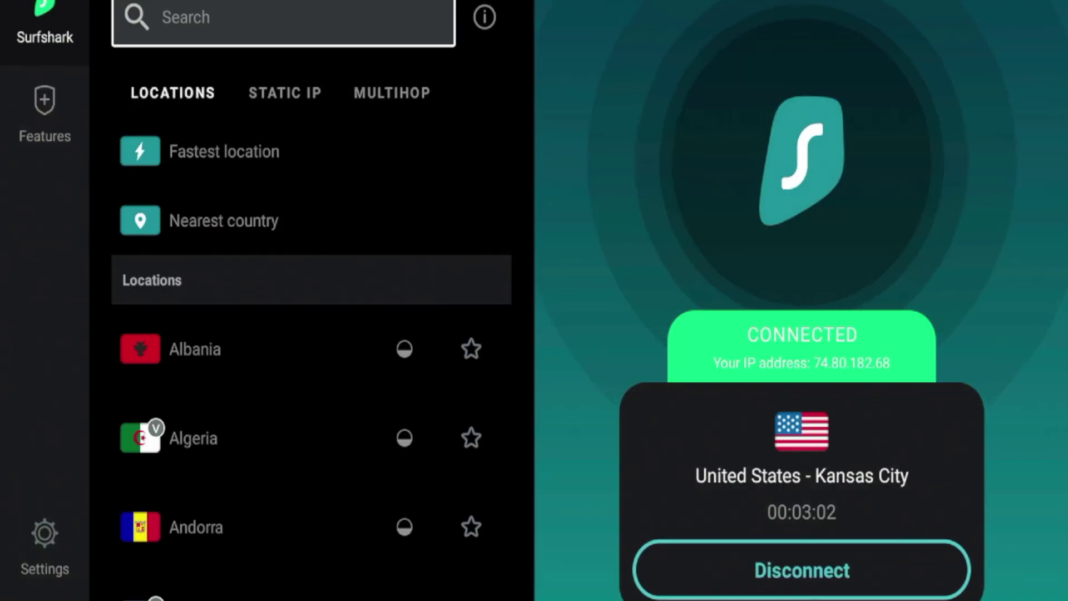